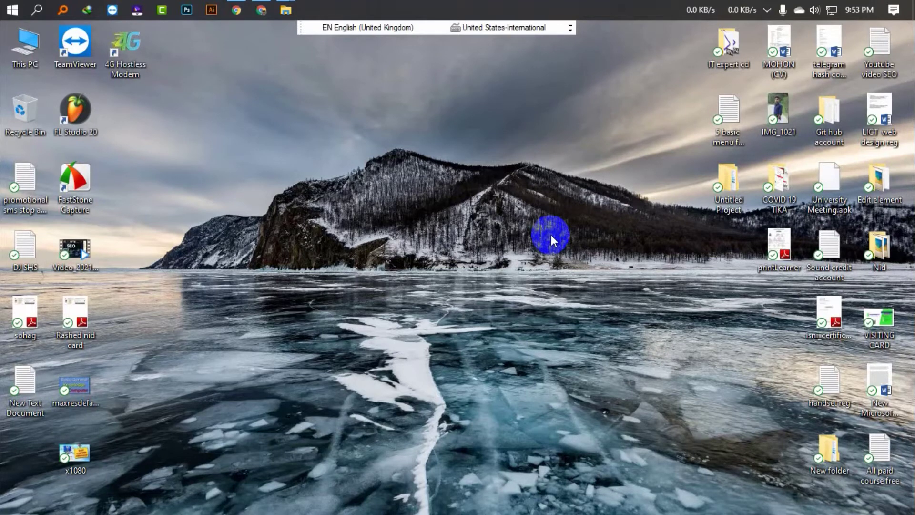
Open the Software (E:) drive from This PC.
{"action": "double_click", "coordinate": [27, 47]}
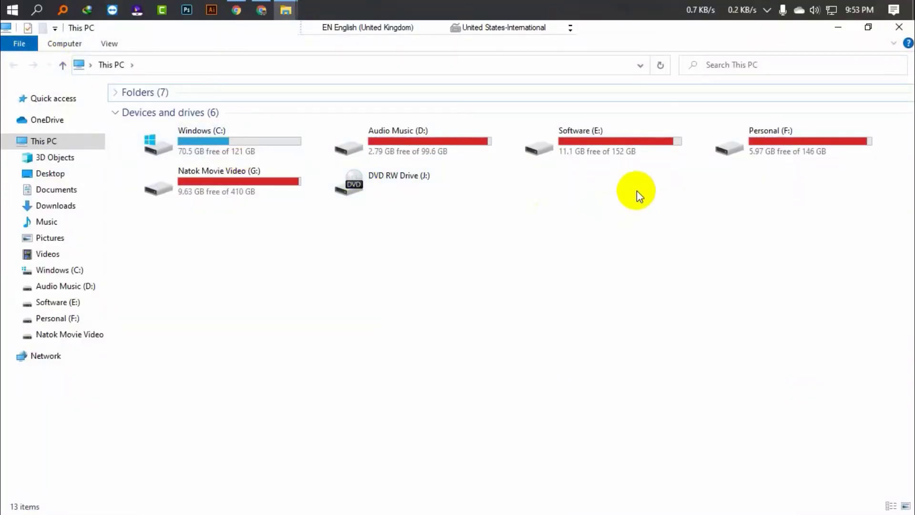
{"action": "double_click", "coordinate": [609, 144]}
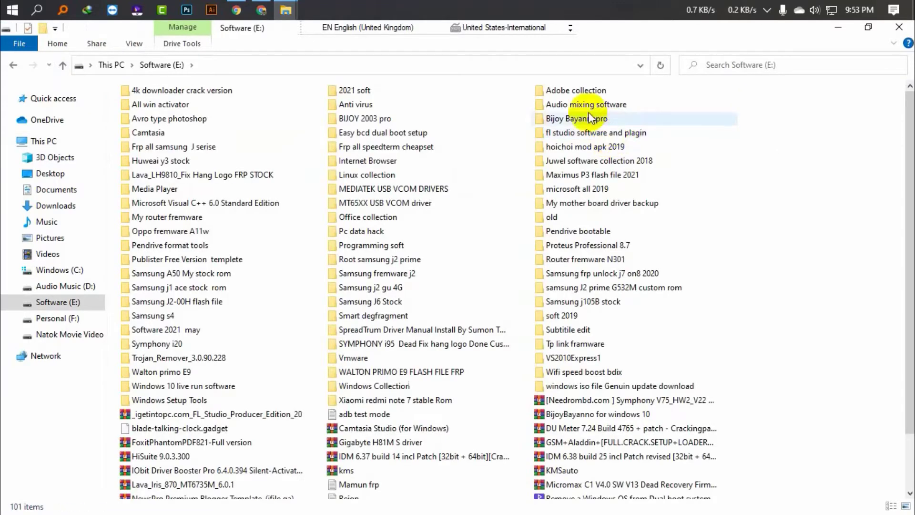
{"action": "double_click", "coordinate": [383, 92]}
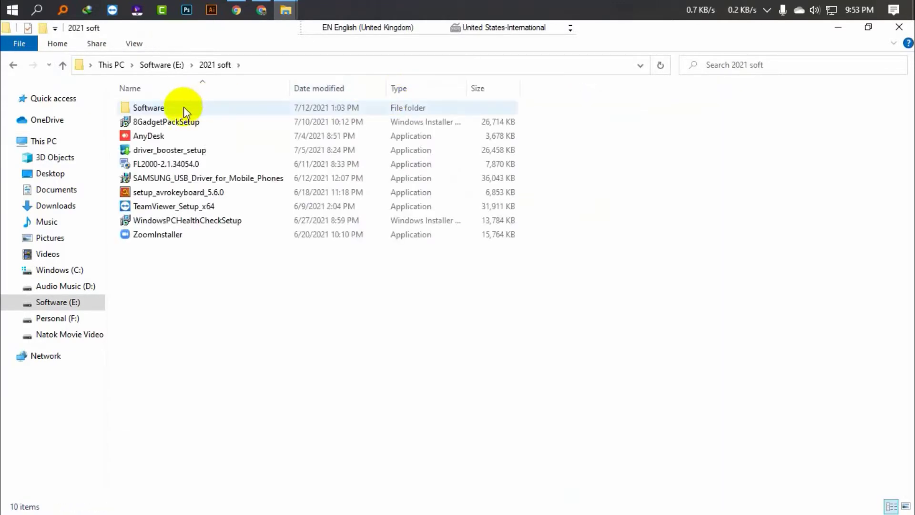
{"action": "double_click", "coordinate": [184, 108]}
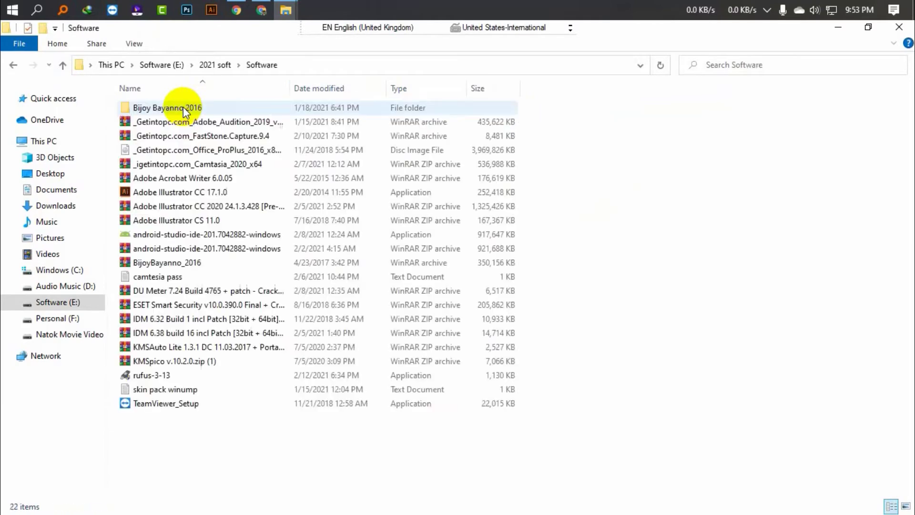
{"action": "left_click", "coordinate": [14, 66]}
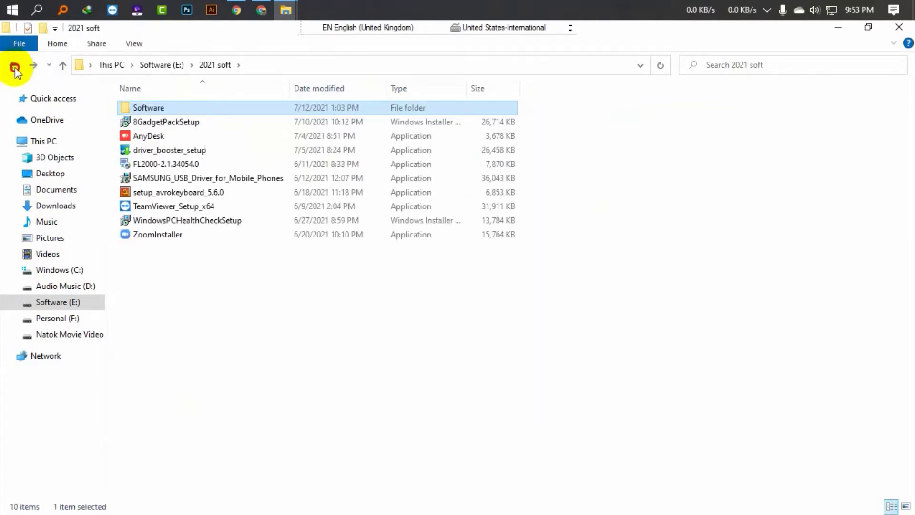
{"action": "left_click", "coordinate": [14, 66]}
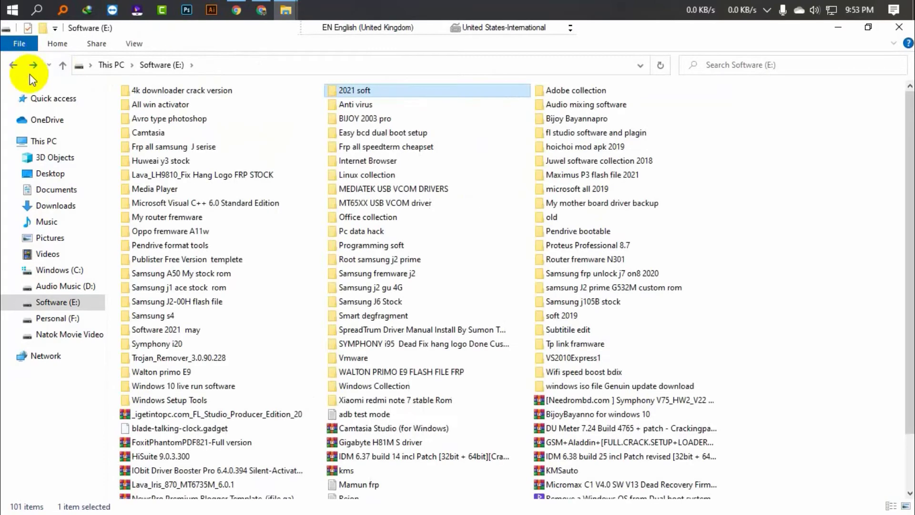
Launch the AVSAudioEditor installer from the Audio mixing software folder and minimise the folder window.
{"action": "double_click", "coordinate": [586, 104]}
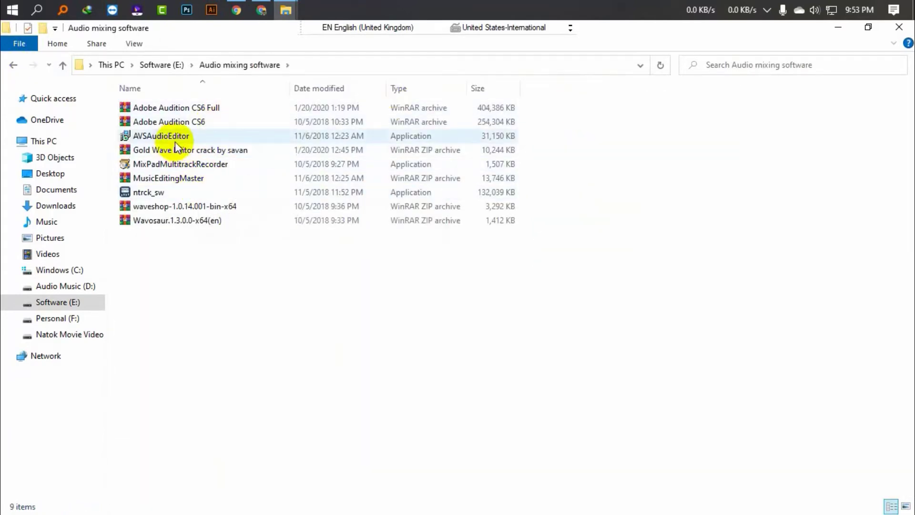
{"action": "left_click", "coordinate": [210, 136]}
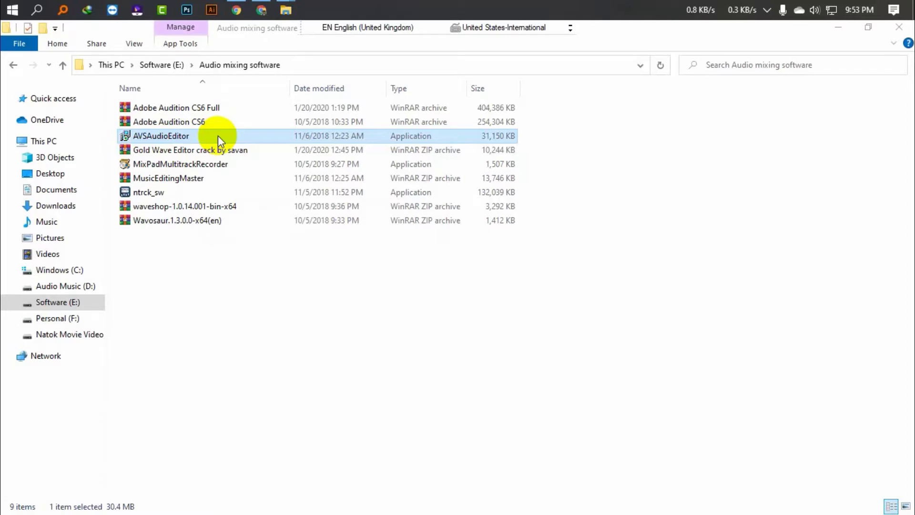
{"action": "double_click", "coordinate": [219, 135]}
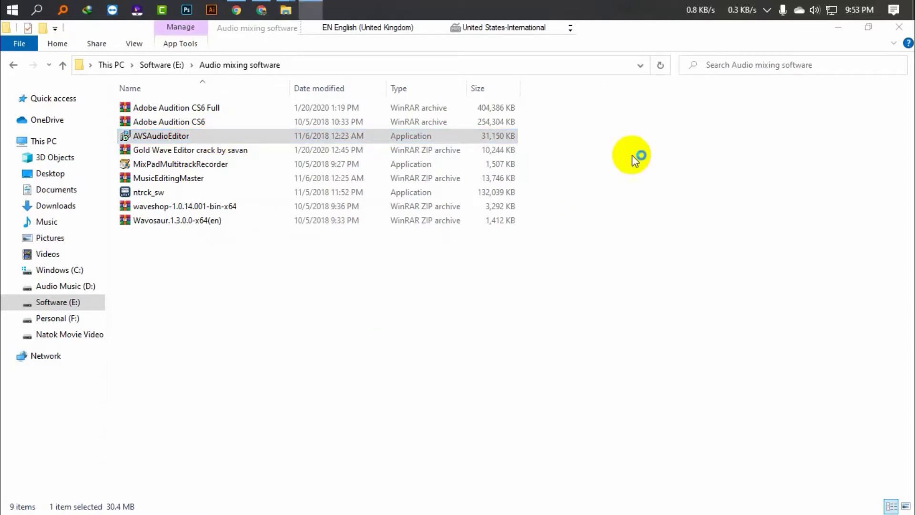
{"action": "left_click", "coordinate": [838, 27]}
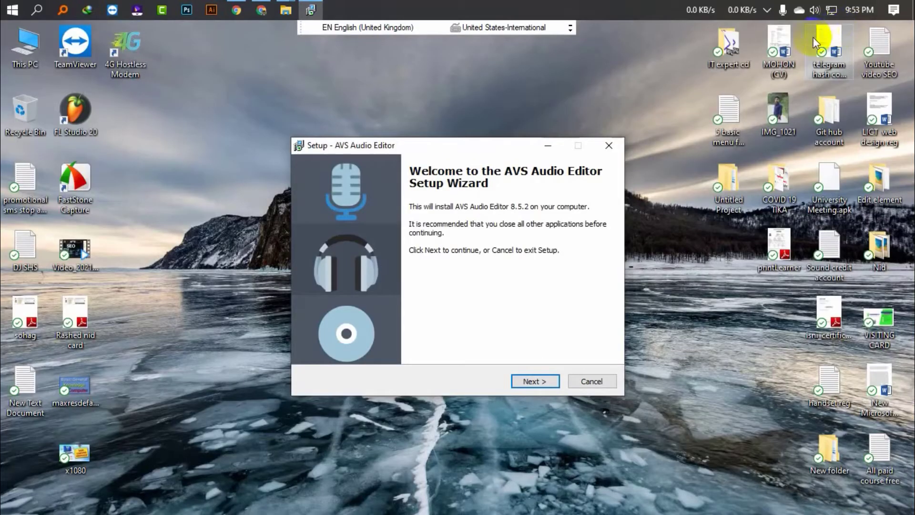
{"action": "left_click", "coordinate": [636, 78]}
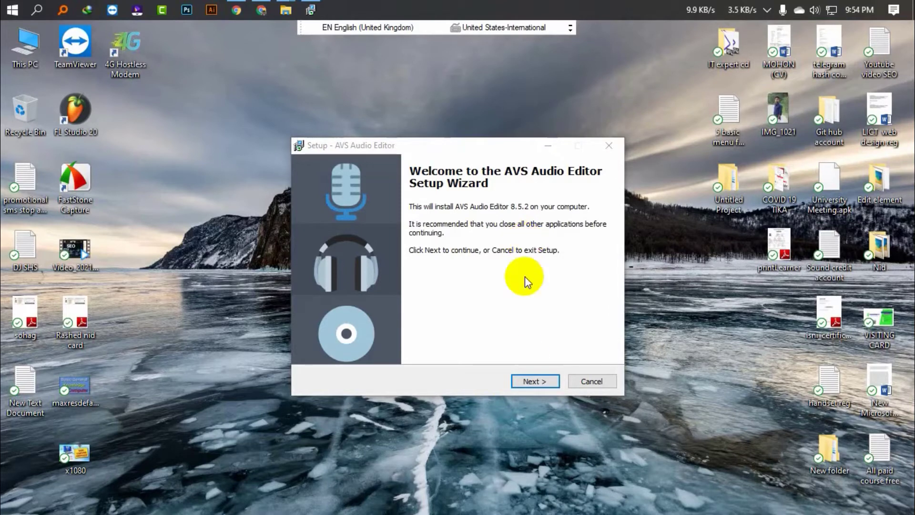
Accept the License Agreement and Privacy Policy in the AVS Audio Editor setup and continue to the destination page.
{"action": "left_click", "coordinate": [529, 381]}
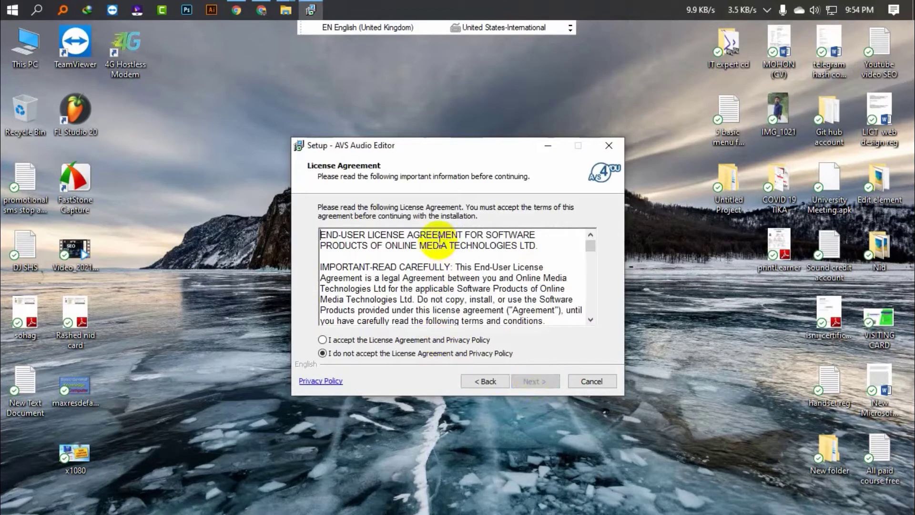
{"action": "left_click", "coordinate": [377, 341]}
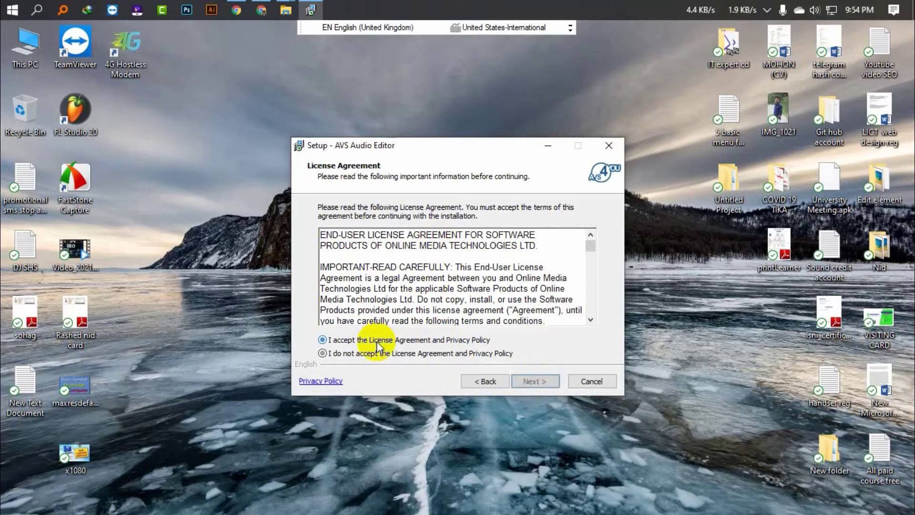
{"action": "left_click", "coordinate": [540, 379]}
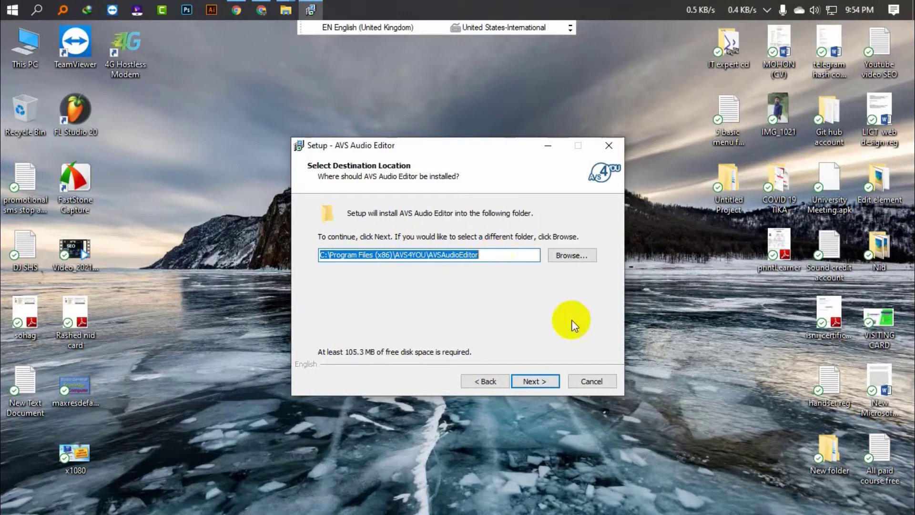
Install AVS Audio Editor into the default folder with the desktop icon, Explorer context menu integration and system window frame enabled.
{"action": "left_click", "coordinate": [541, 380]}
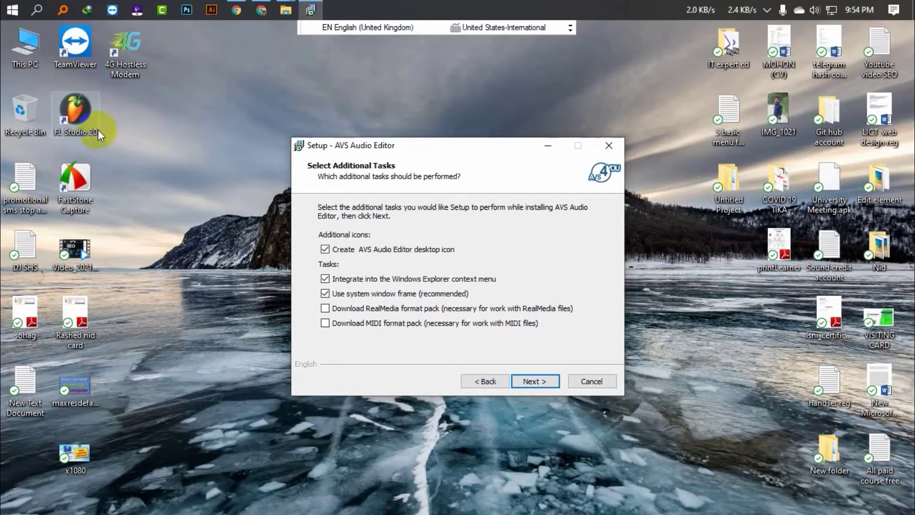
{"action": "left_click", "coordinate": [345, 249]}
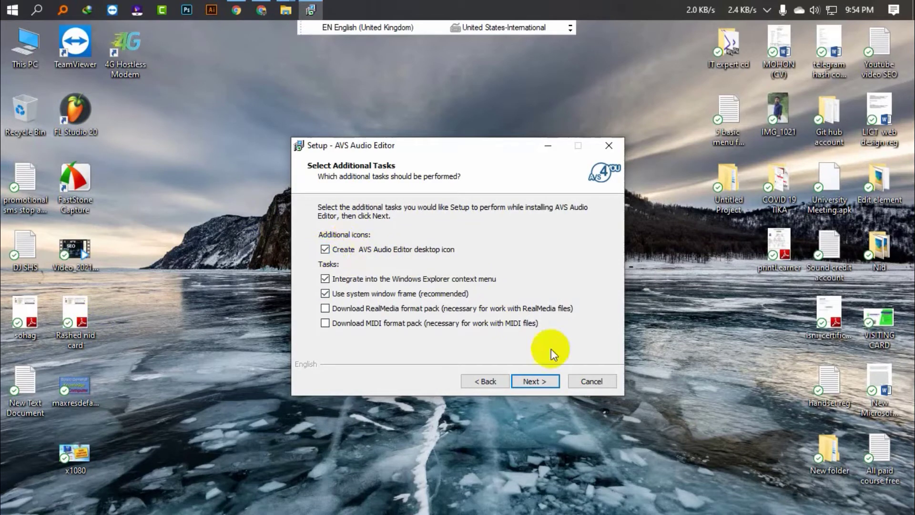
{"action": "left_click", "coordinate": [544, 382]}
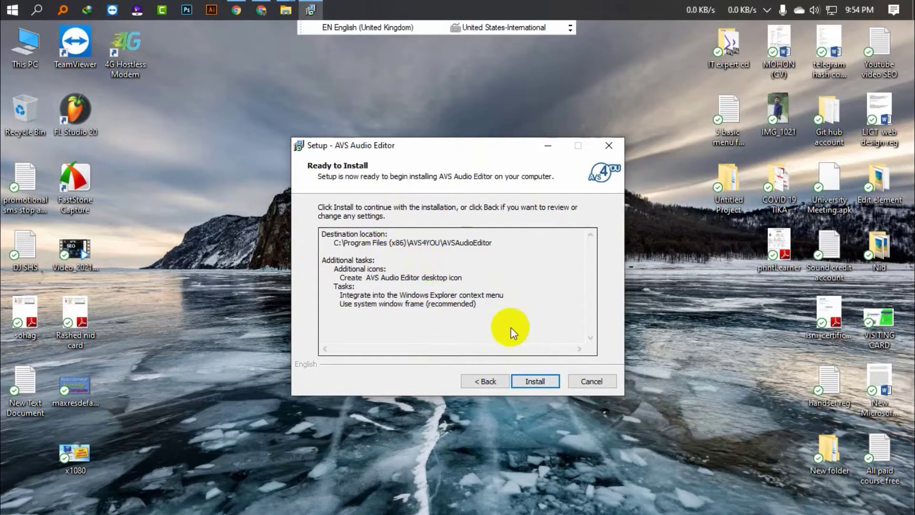
{"action": "left_click", "coordinate": [536, 383]}
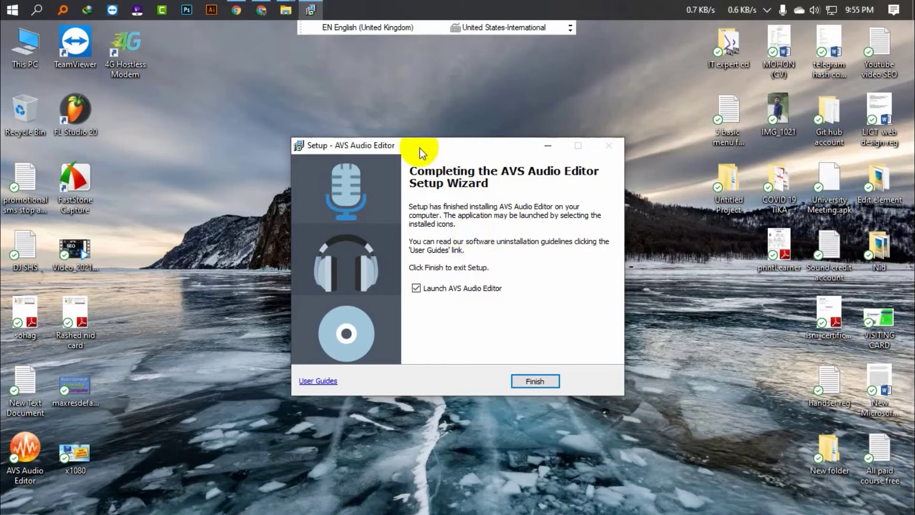
Finish the setup wizard with launching AVS Audio Editor turned off, and minimise the browser showing the avs4you.com page.
{"action": "left_click_drag", "start_coordinate": [419, 148], "coordinate": [407, 123]}
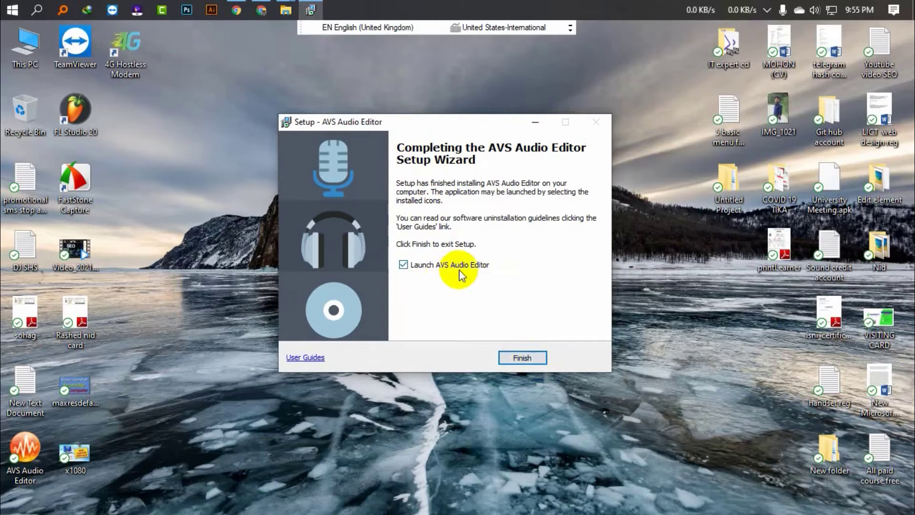
{"action": "left_click", "coordinate": [421, 268]}
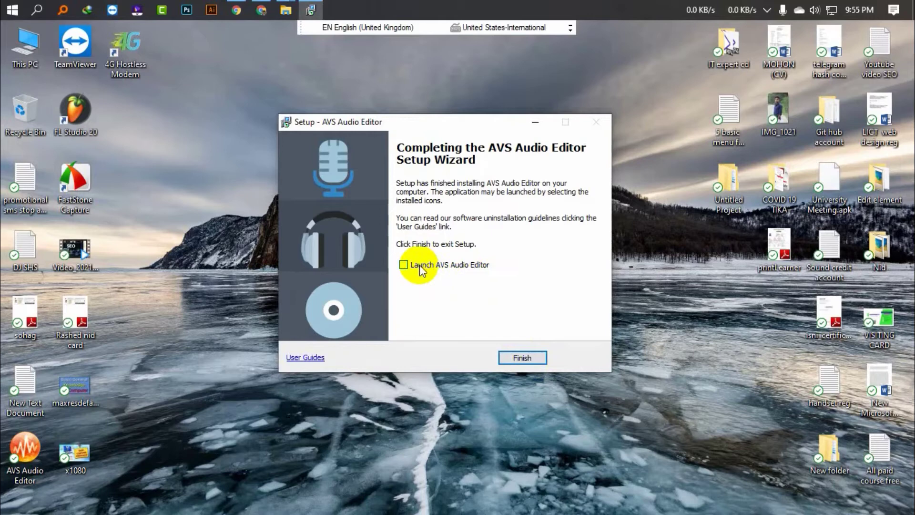
{"action": "left_click", "coordinate": [465, 265]}
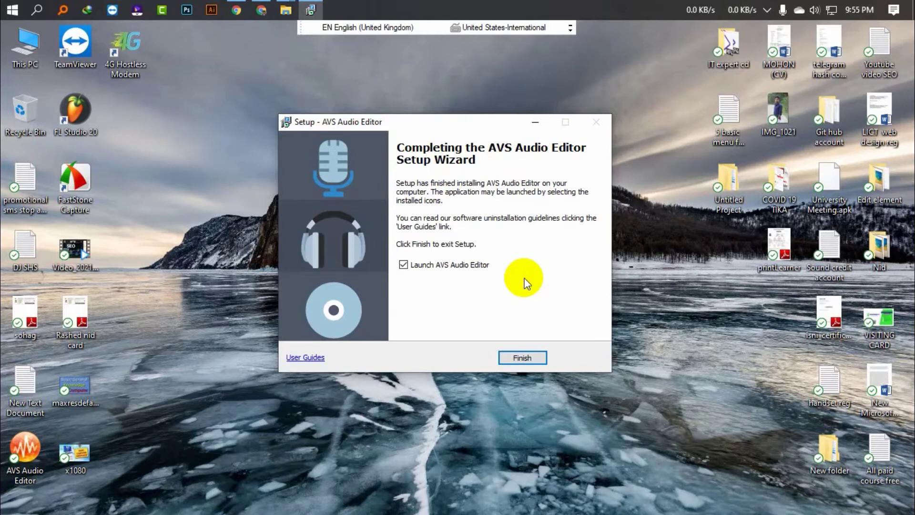
{"action": "left_click", "coordinate": [404, 265]}
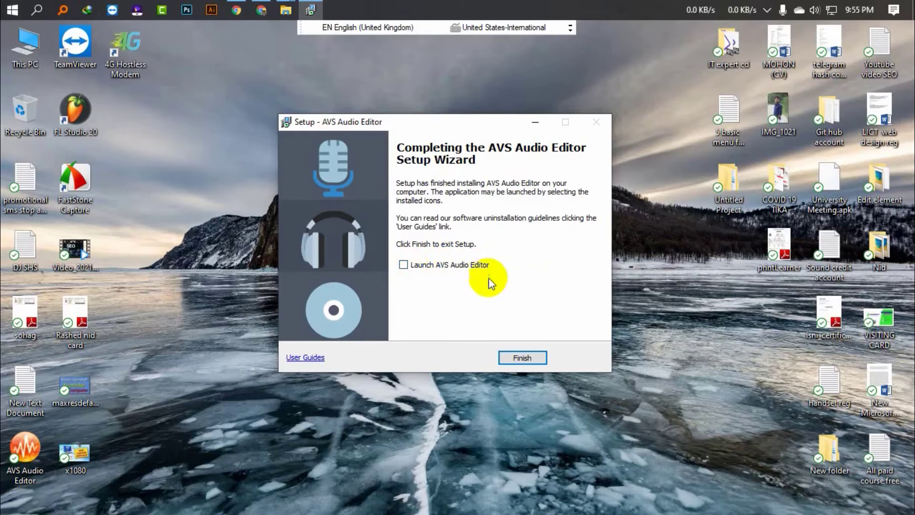
{"action": "left_click", "coordinate": [522, 358]}
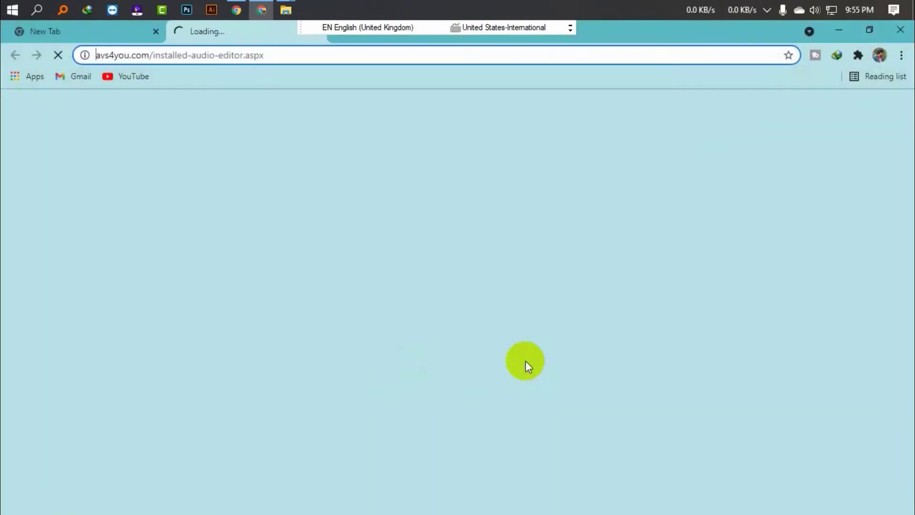
{"action": "left_click", "coordinate": [244, 55]}
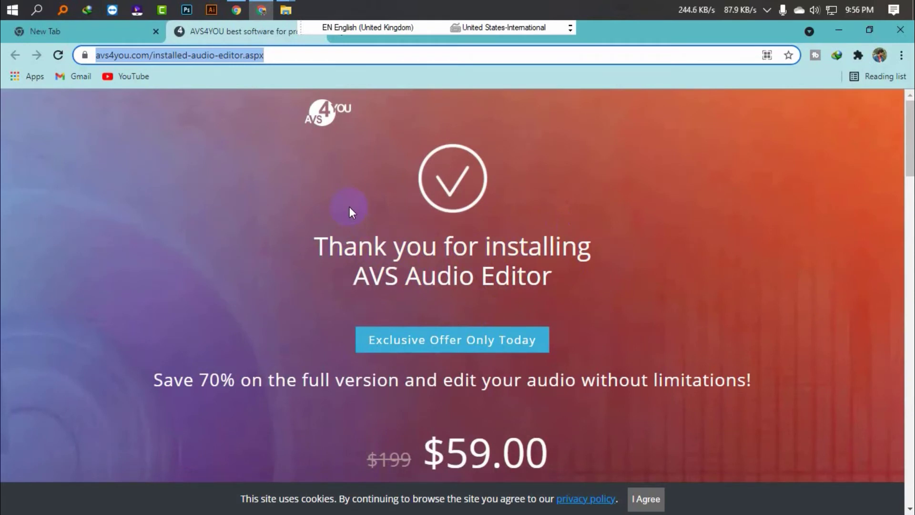
{"action": "left_click", "coordinate": [839, 31]}
{"action": "right_click", "coordinate": [409, 110]}
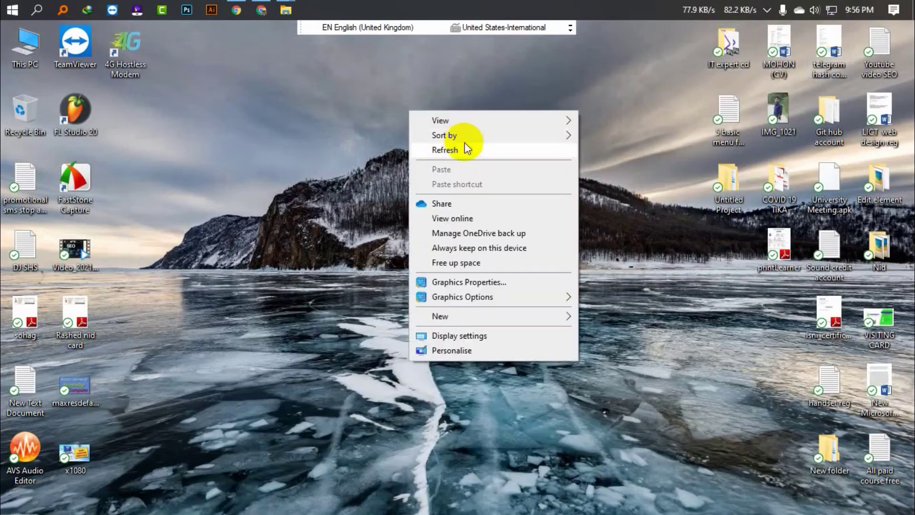
{"action": "left_click", "coordinate": [467, 150]}
{"action": "right_click", "coordinate": [431, 113]}
{"action": "left_click", "coordinate": [489, 151]}
{"action": "right_click", "coordinate": [402, 93]}
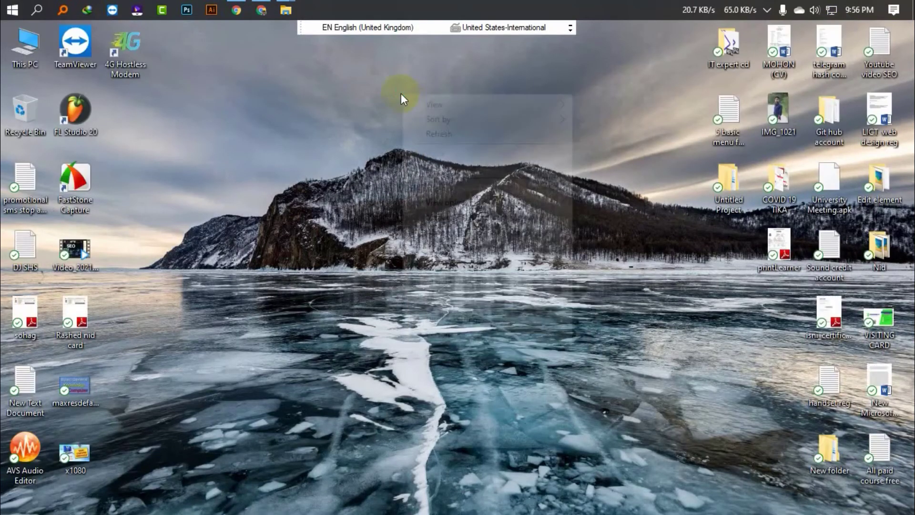
{"action": "left_click", "coordinate": [468, 130]}
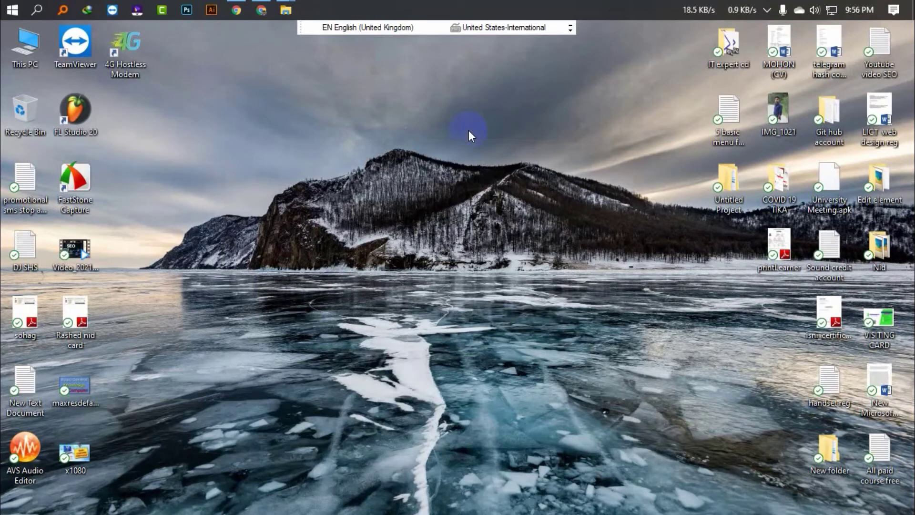
{"action": "right_click", "coordinate": [350, 58]}
{"action": "left_click", "coordinate": [413, 98]}
{"action": "right_click", "coordinate": [400, 82]}
{"action": "left_click", "coordinate": [451, 121]}
Try to run the unins000 uninstaller from the AVS Audio Editor shortcut's file location, and close the folder window.
{"action": "right_click", "coordinate": [15, 458]}
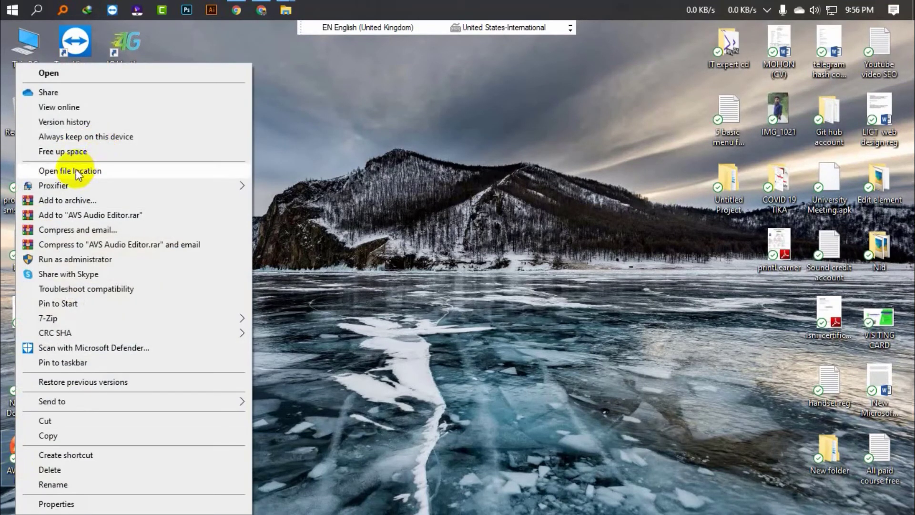
{"action": "left_click", "coordinate": [102, 172]}
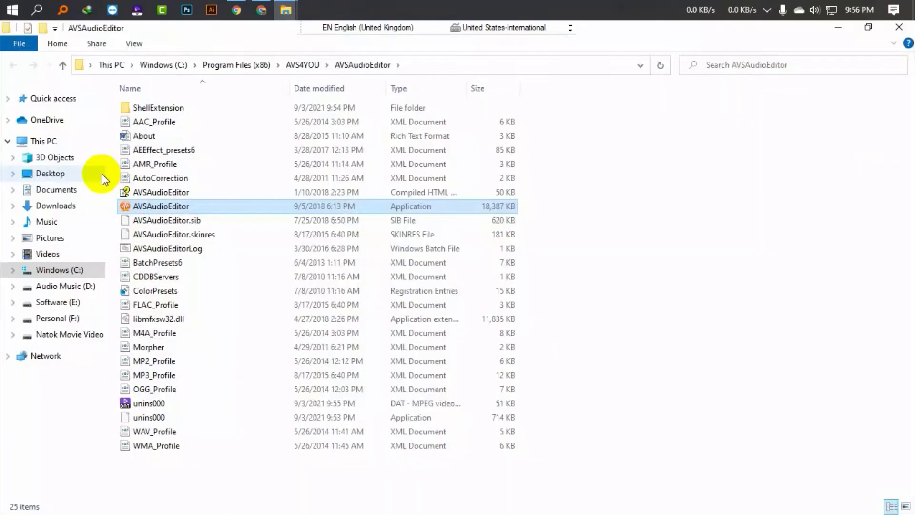
{"action": "left_click", "coordinate": [153, 420]}
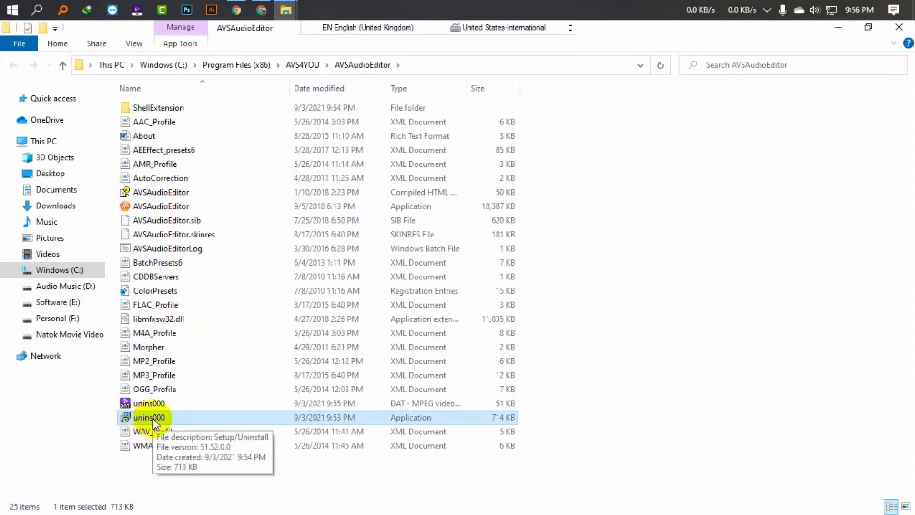
{"action": "double_click", "coordinate": [166, 420]}
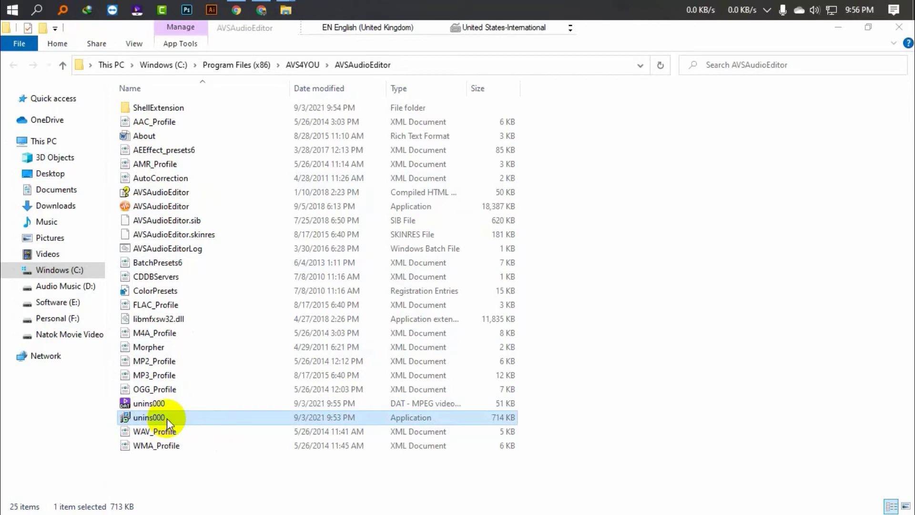
{"action": "left_click", "coordinate": [910, 6]}
Find Control Panel through a system search for "con" and open its list of programs for uninstalling.
{"action": "left_click", "coordinate": [11, 8]}
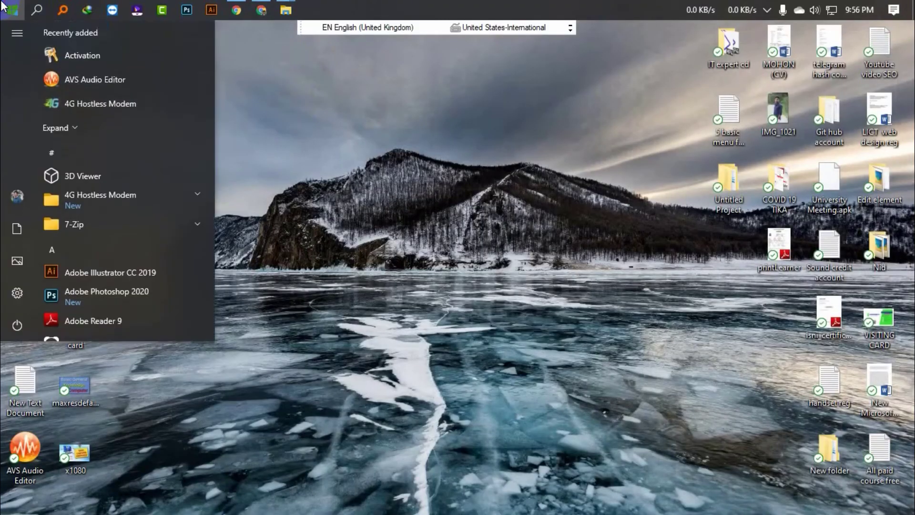
{"action": "type", "text": "con"}
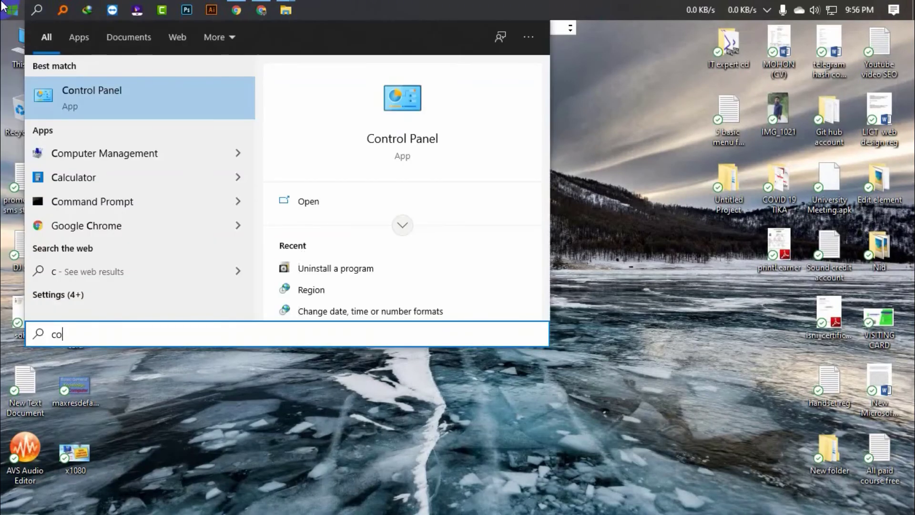
{"action": "left_click", "coordinate": [113, 102]}
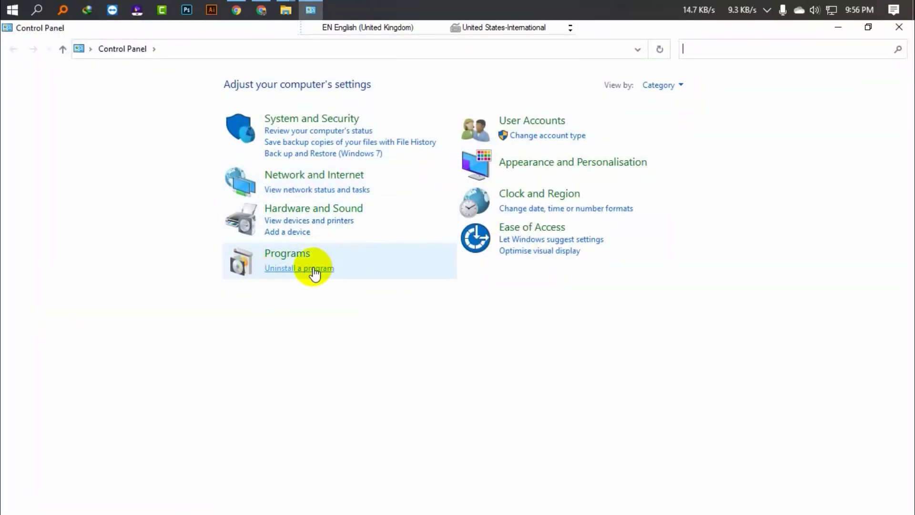
{"action": "left_click", "coordinate": [313, 270]}
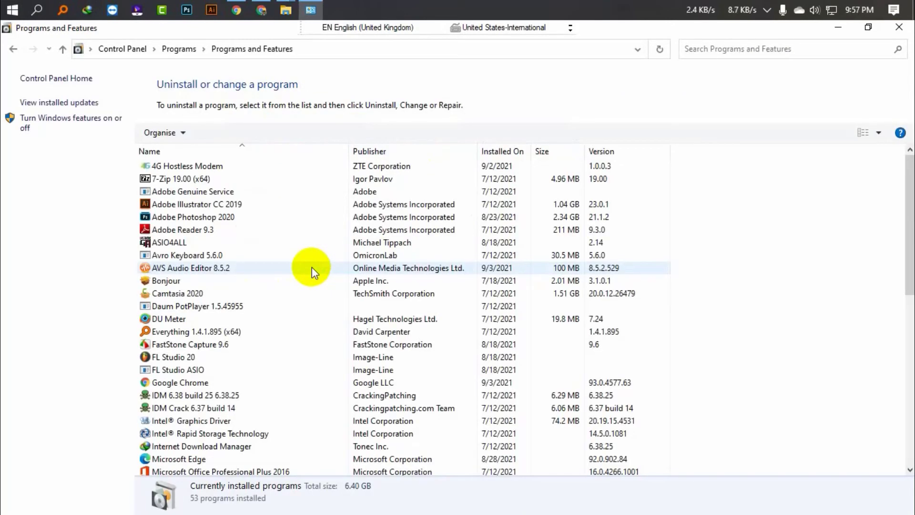
Start uninstalling AVS Audio Editor 8.5.2 from the installed programs list and close the Programs and Features window.
{"action": "left_click", "coordinate": [190, 268]}
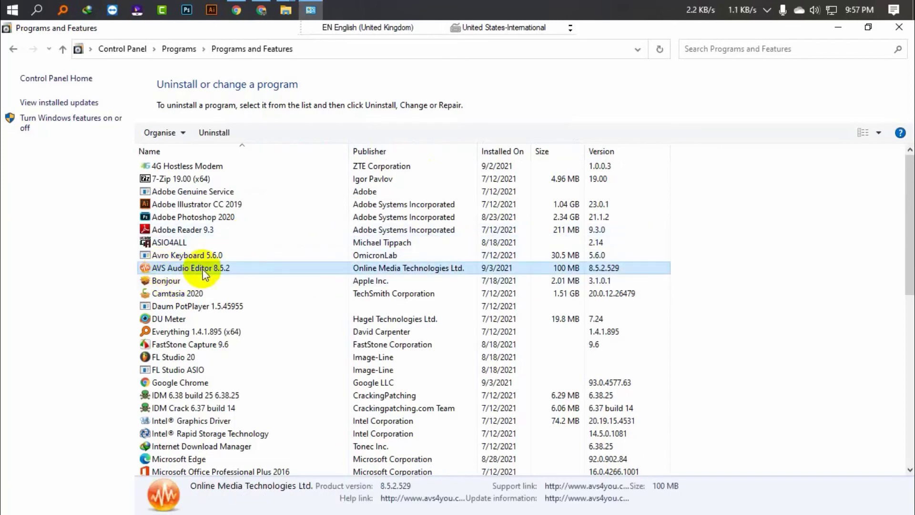
{"action": "right_click", "coordinate": [263, 270]}
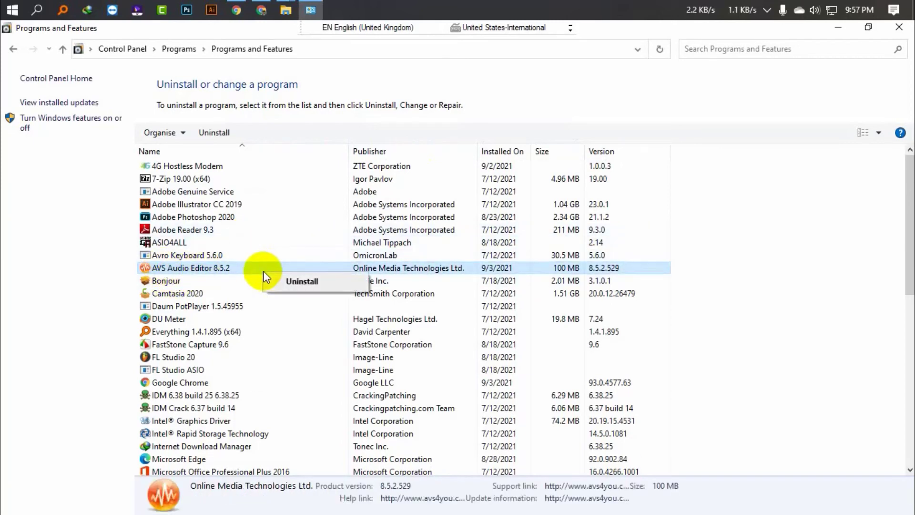
{"action": "left_click", "coordinate": [304, 282]}
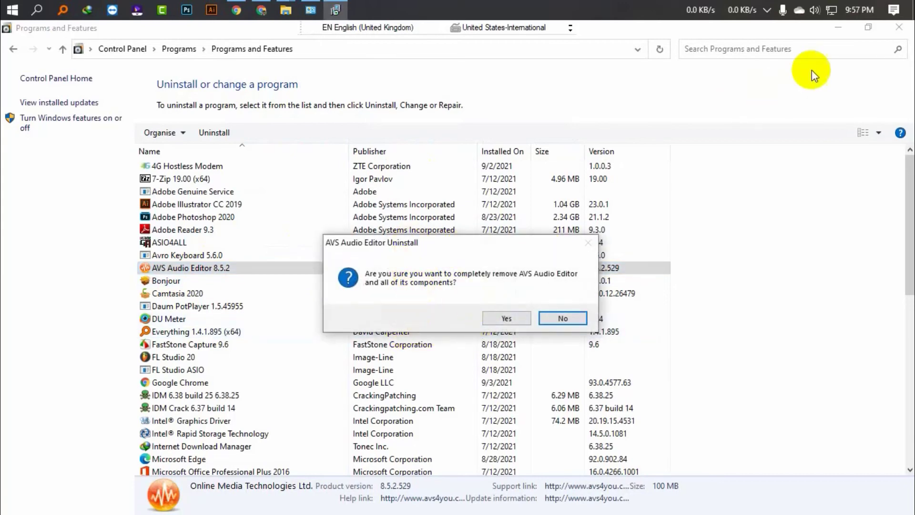
{"action": "left_click", "coordinate": [899, 27]}
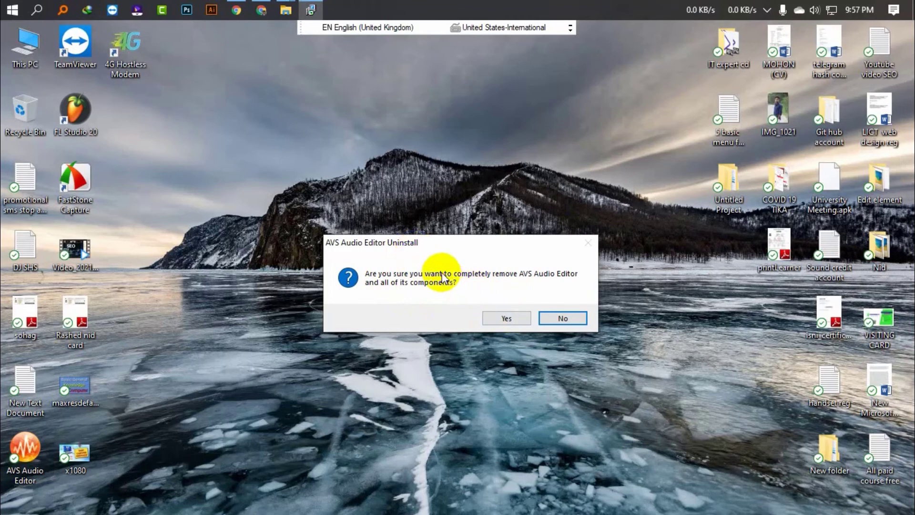
Confirm the complete removal of AVS Audio Editor, including all of its unused shared files, and finish the uninstall.
{"action": "left_click", "coordinate": [502, 320]}
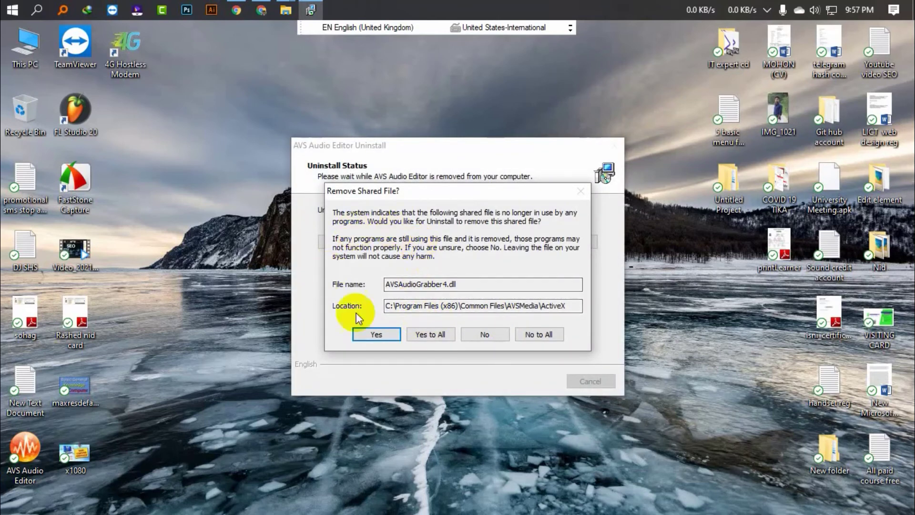
{"action": "left_click", "coordinate": [436, 337]}
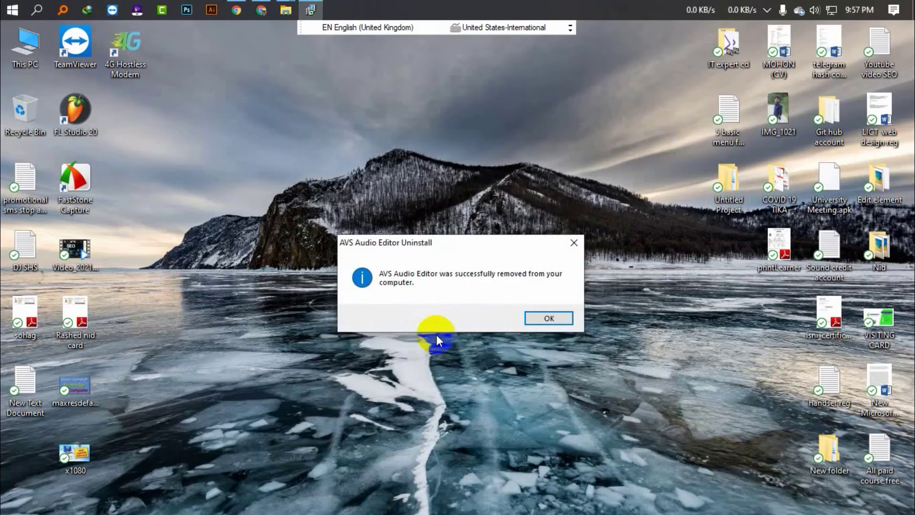
{"action": "left_click", "coordinate": [560, 317]}
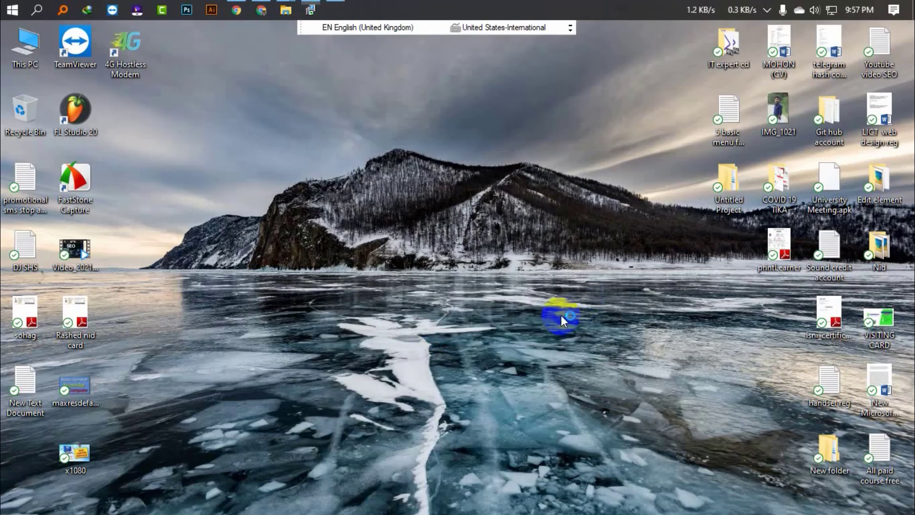
{"action": "right_click", "coordinate": [371, 85]}
{"action": "left_click", "coordinate": [409, 105]}
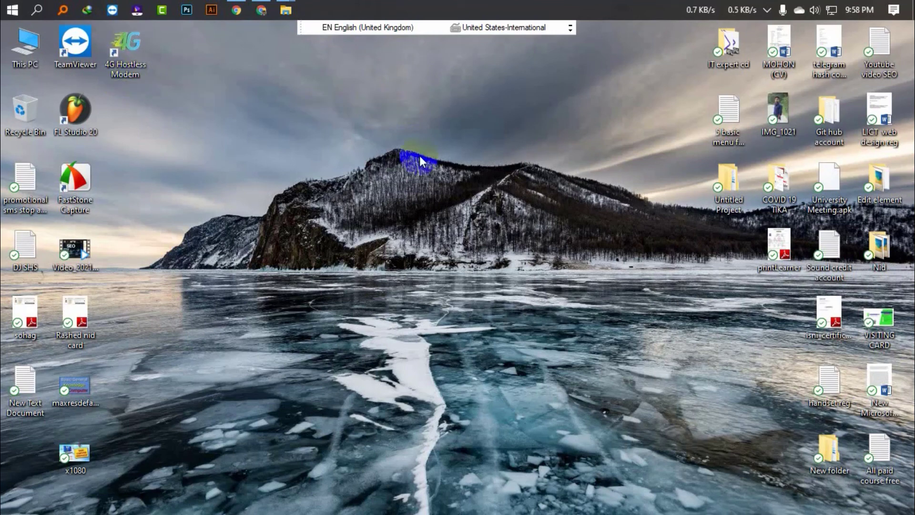
{"action": "right_click", "coordinate": [292, 81]}
{"action": "left_click", "coordinate": [353, 119]}
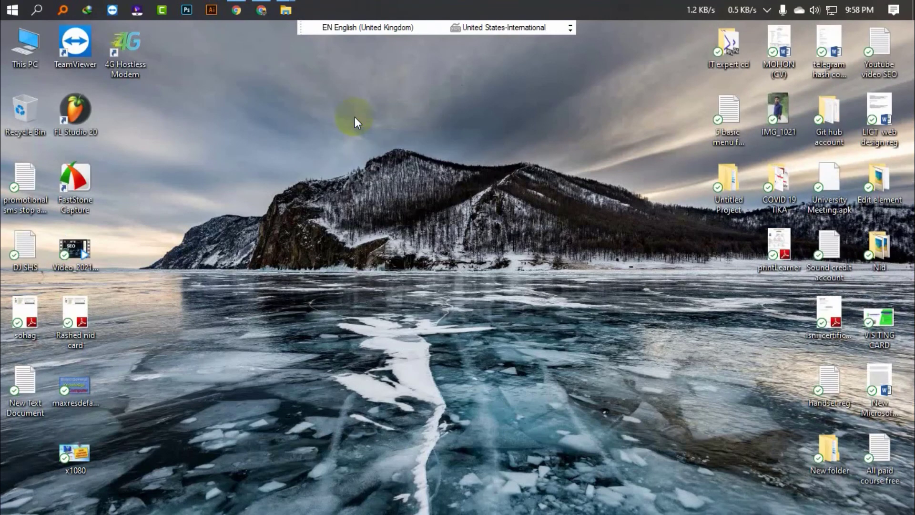